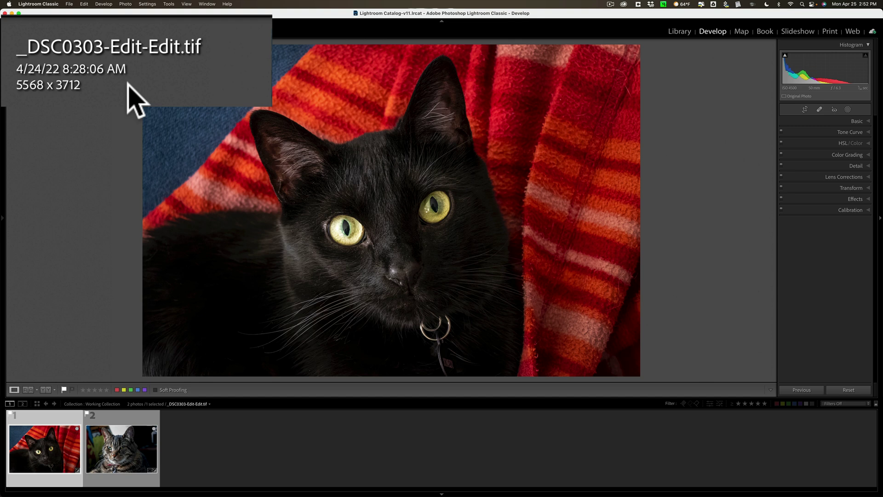
Cycle the Loupe info overlay through exposure/lens details, hidden, and date/dimensions with the I key
key(i)
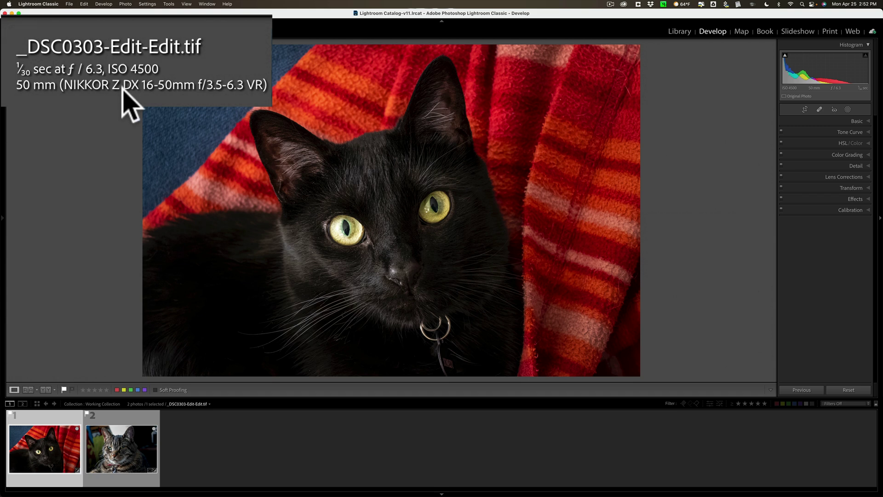
key(i)
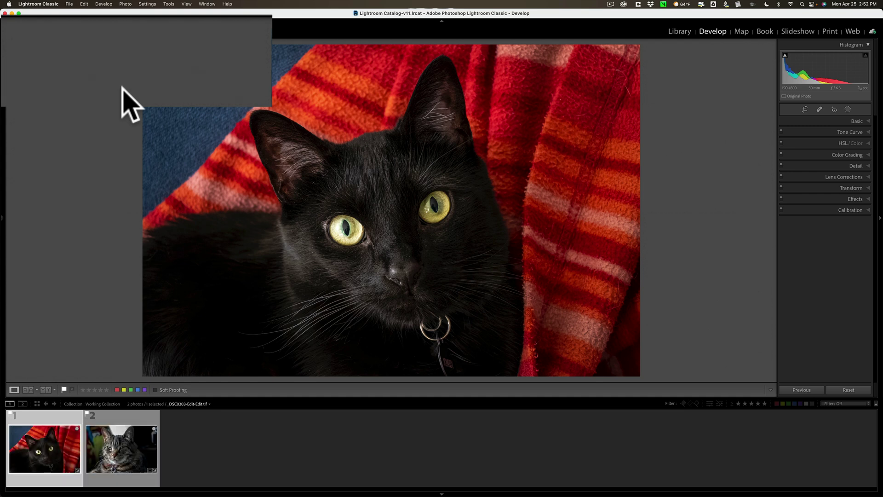
key(i)
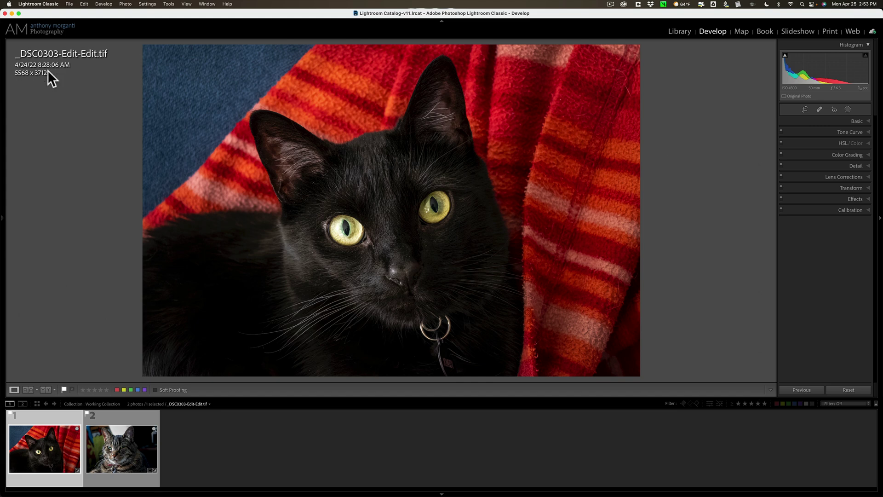
key(i)
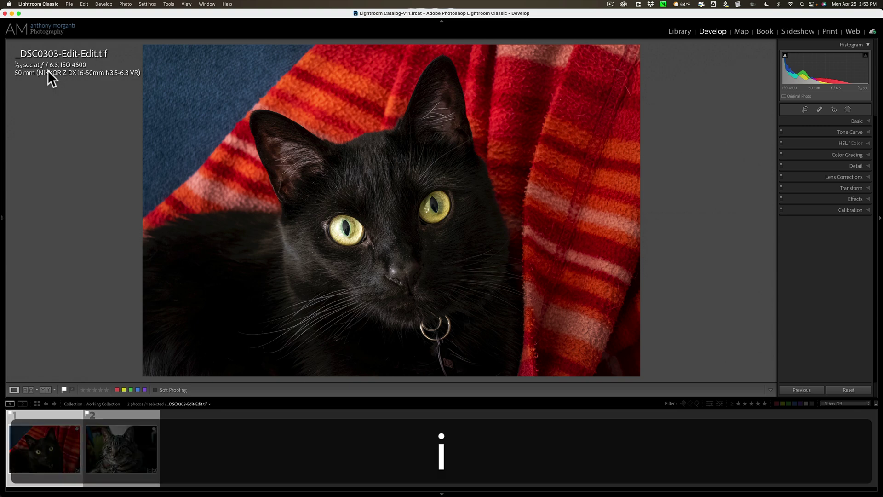
key(i)
key(i)
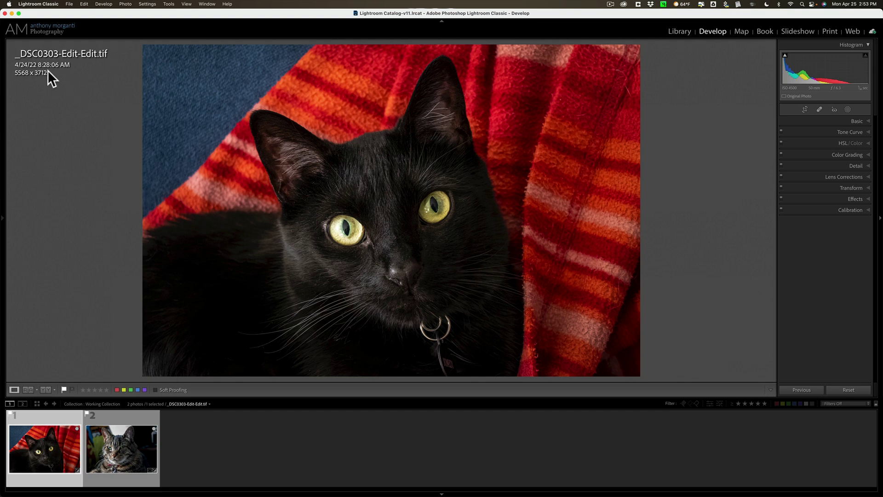
In Develop View Options (Cmd+J), toggle Show Info Overlay, preview Info 2, then return to Info 1
key(super+j)
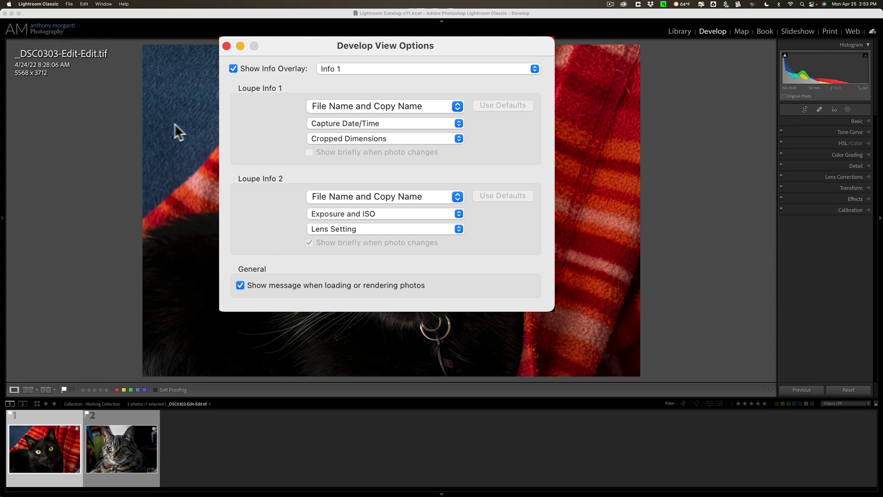
click(233, 69)
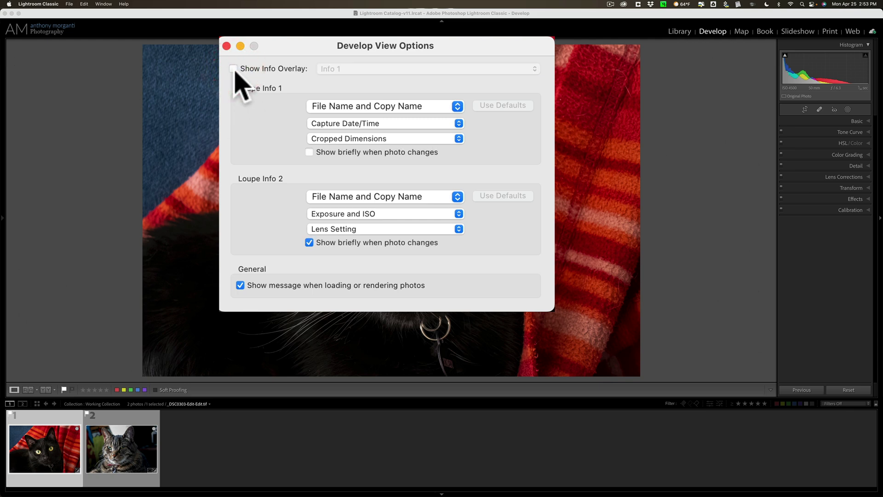
click(233, 69)
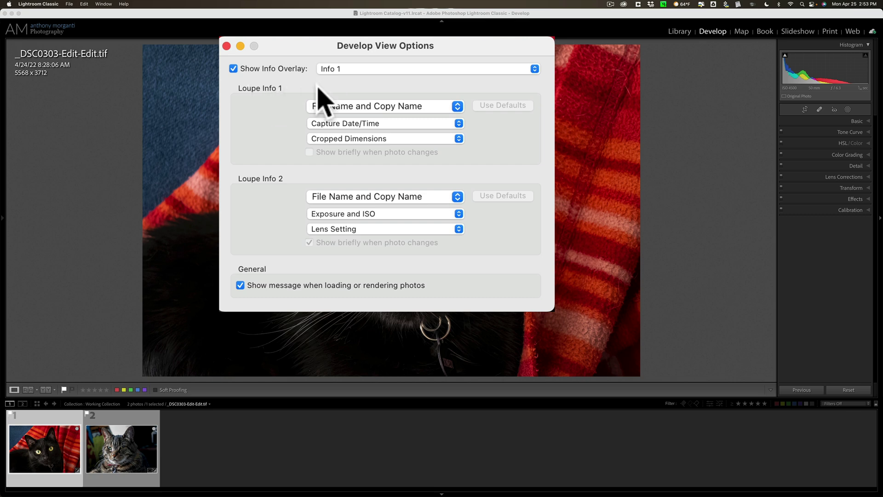
click(344, 68)
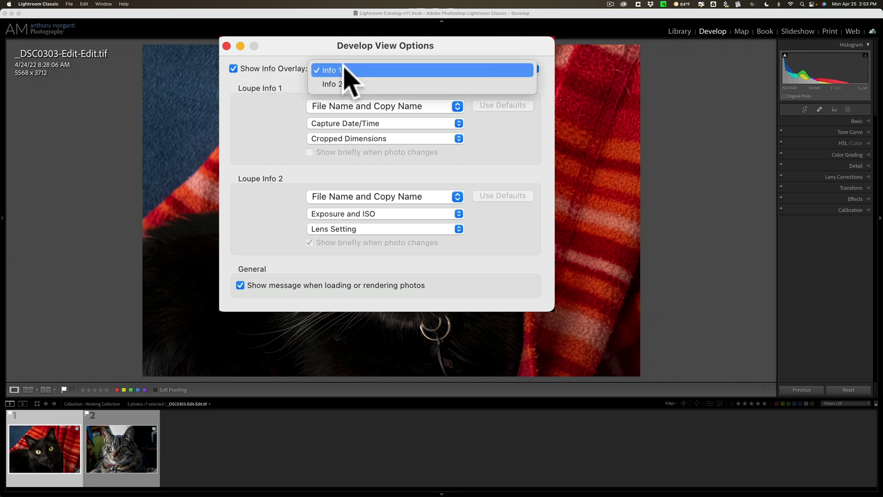
click(342, 84)
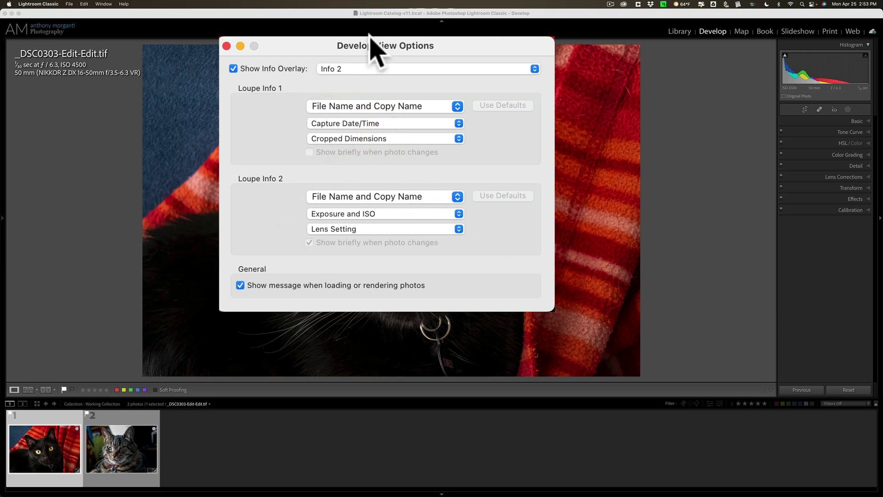
click(361, 69)
click(356, 57)
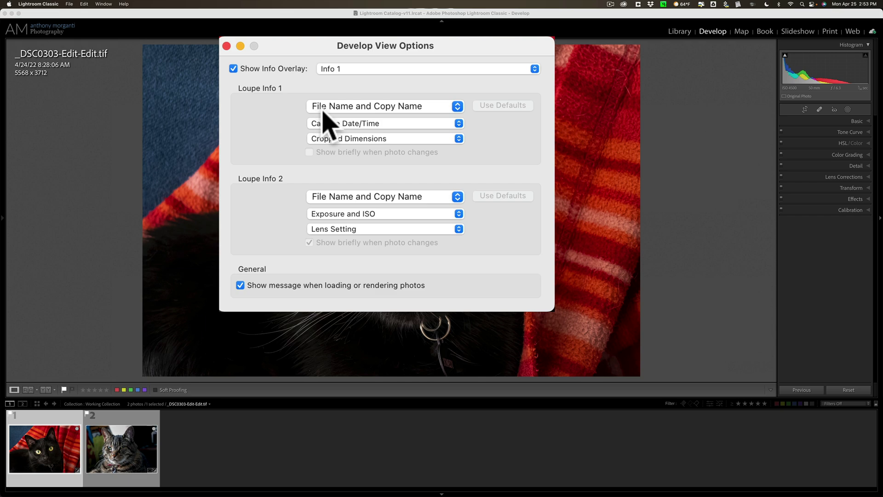
click(407, 107)
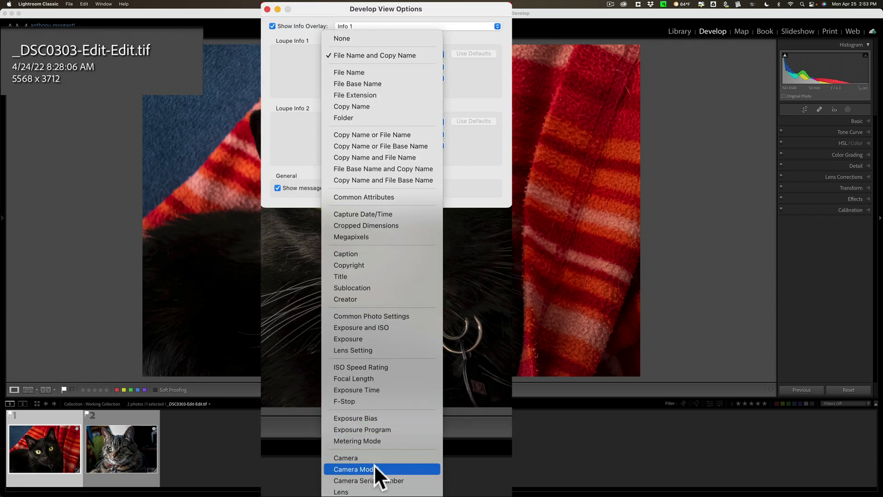
click(374, 464)
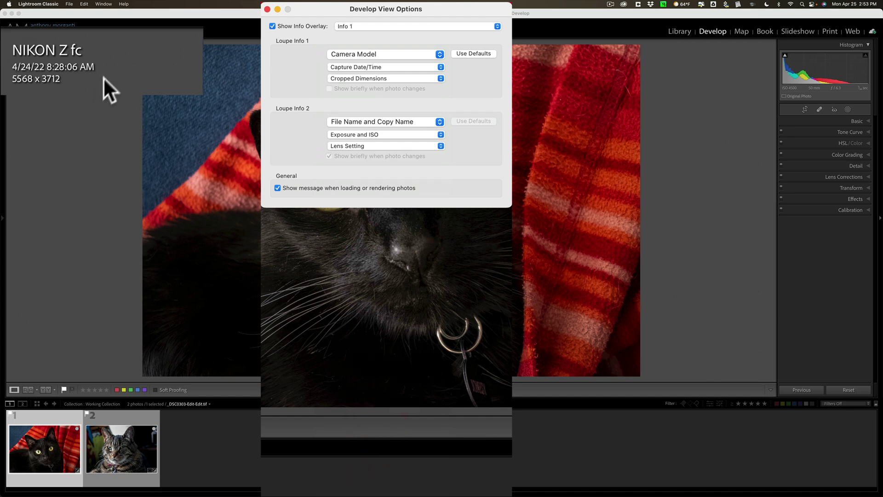
click(376, 64)
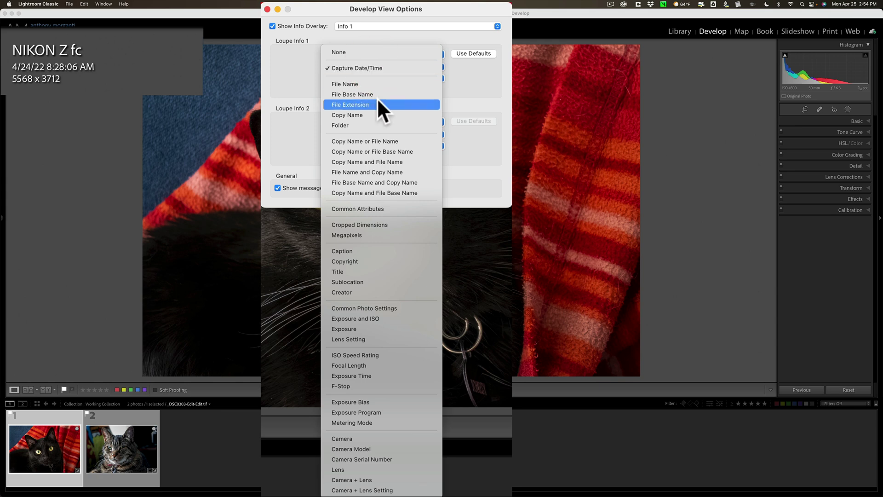
click(362, 235)
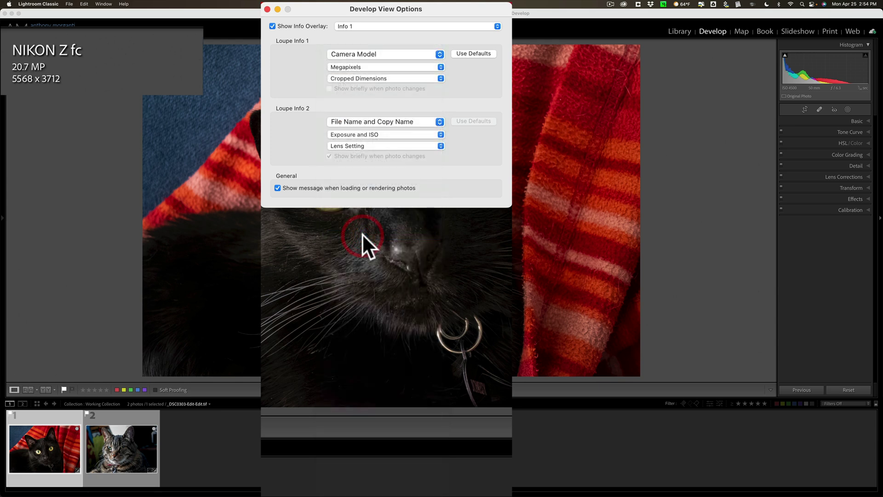
click(379, 77)
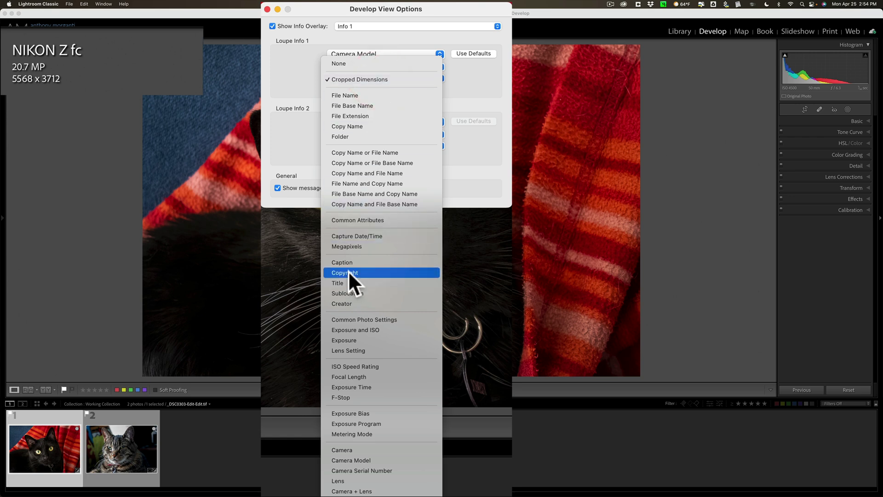
click(361, 271)
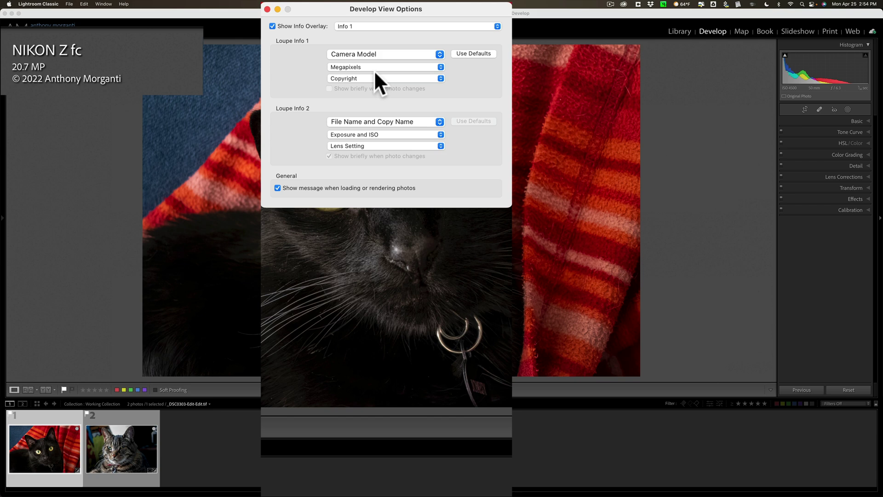
click(471, 54)
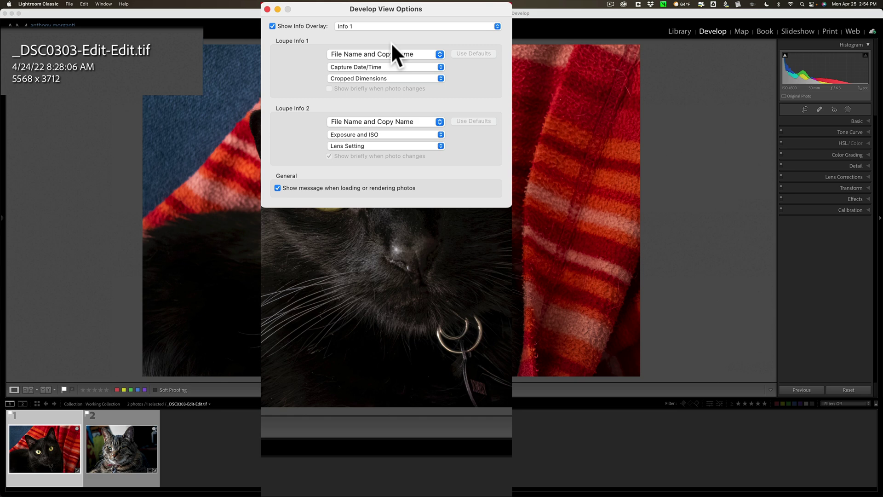
Display Info 2 and set its lines to Capture Date/Time, Creator and Focal Length
click(385, 21)
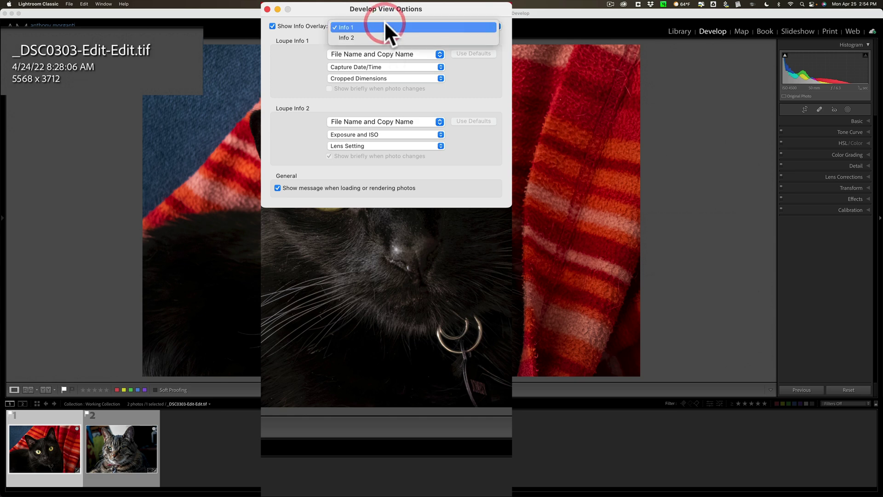
click(382, 37)
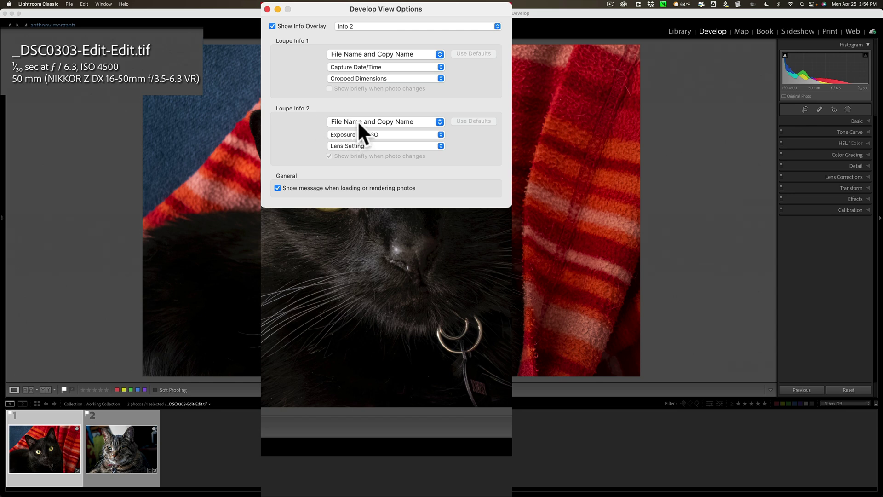
click(381, 122)
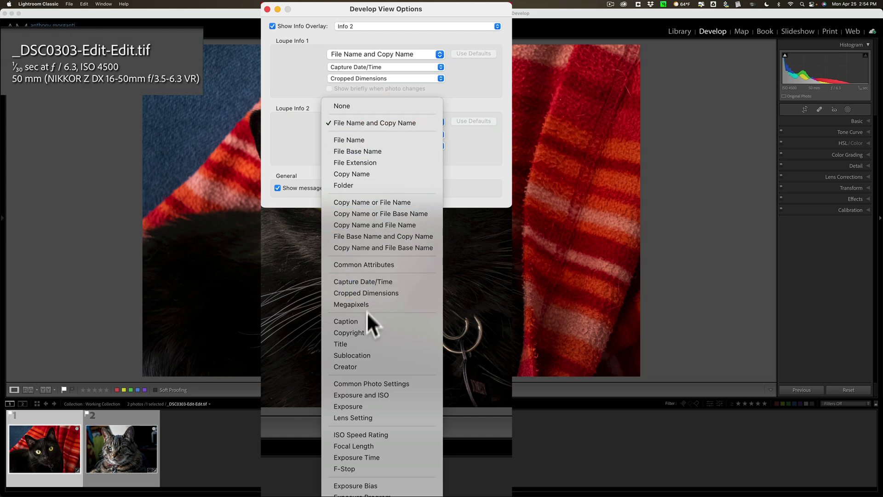
click(367, 283)
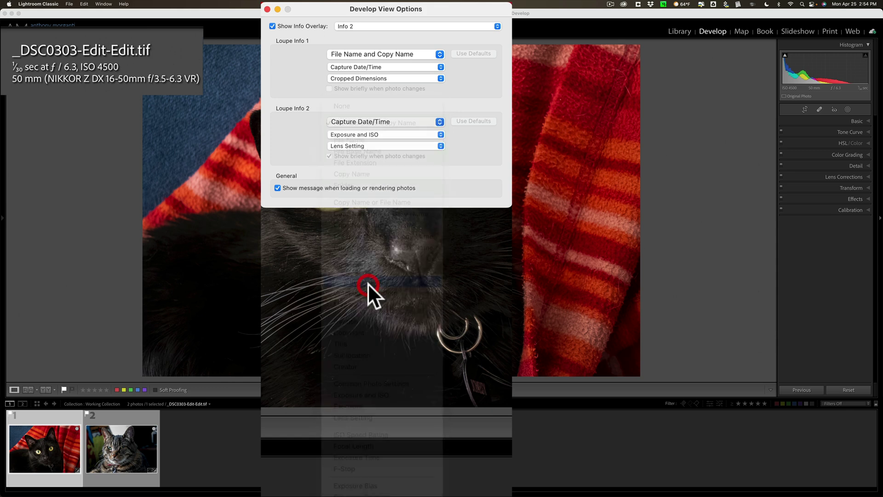
click(388, 134)
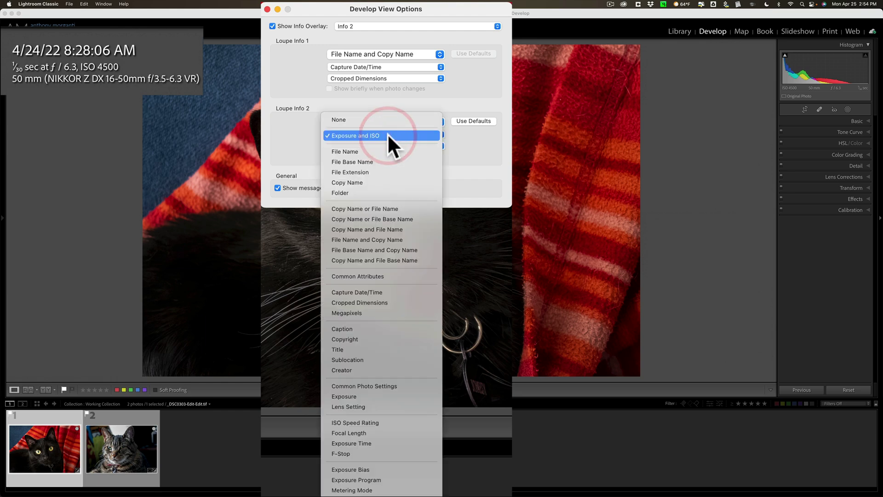
click(369, 370)
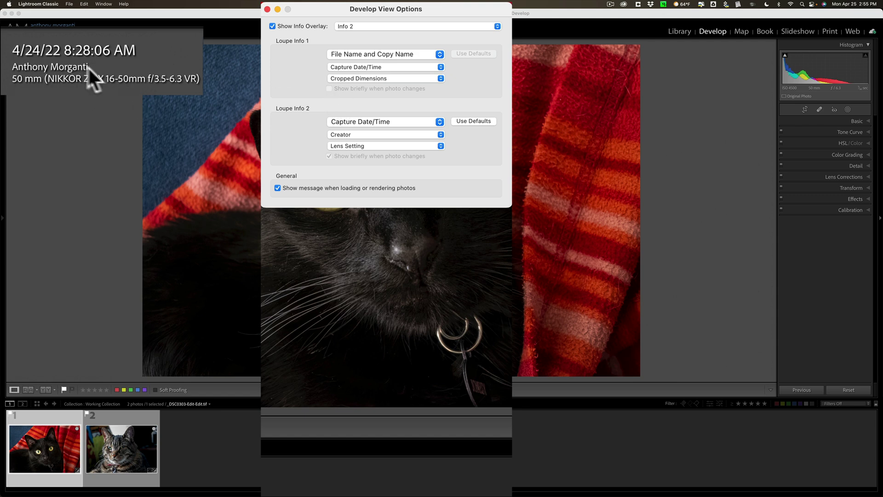
click(374, 146)
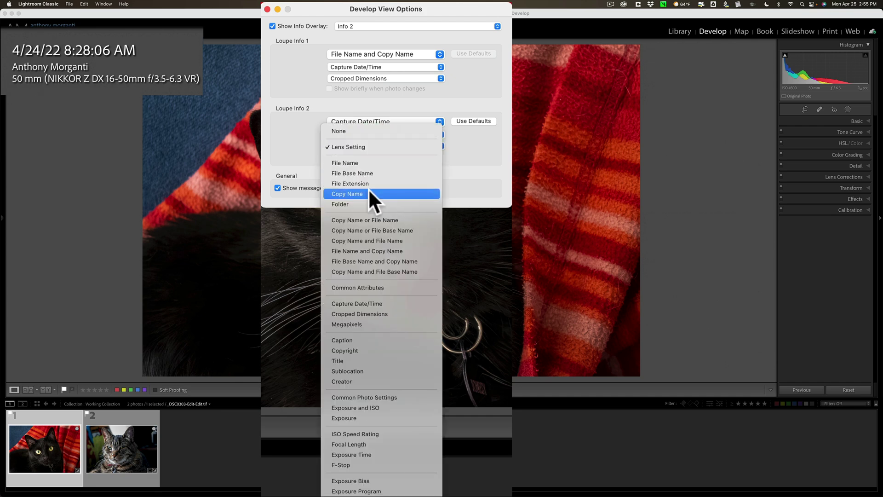
click(371, 441)
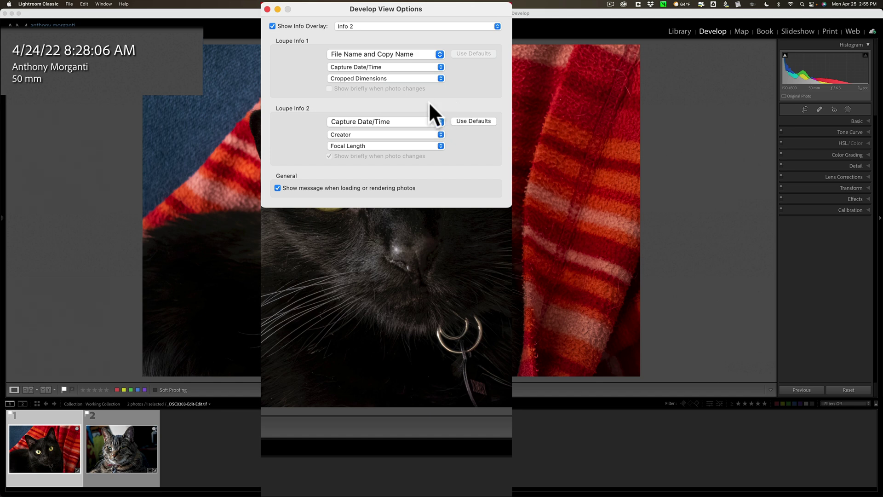
Reset Loupe Info 2 to File Name and Copy Name, Exposure and ISO, Lens Setting
click(478, 120)
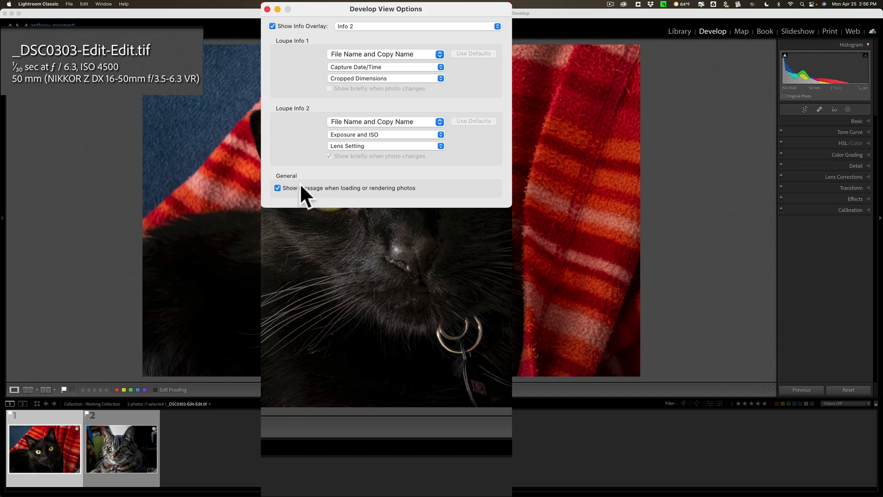
Select Info 1 as the overlay, then leave Show Info Overlay unchecked
click(398, 22)
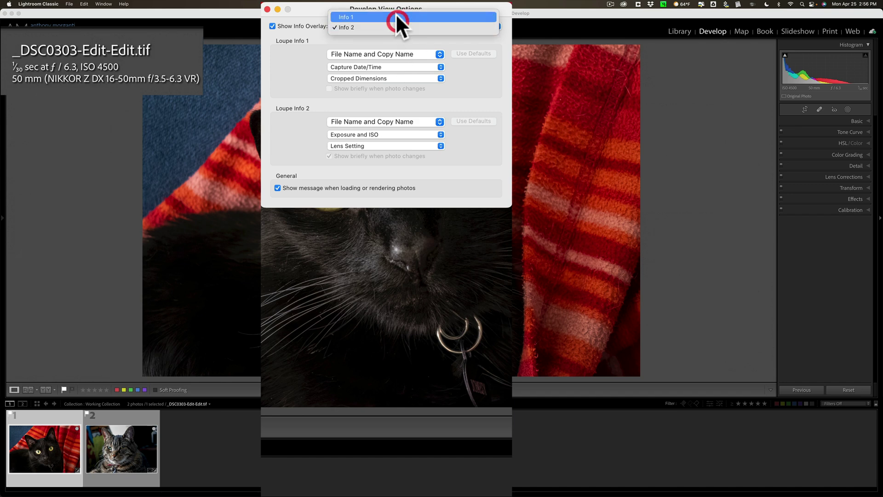
click(396, 14)
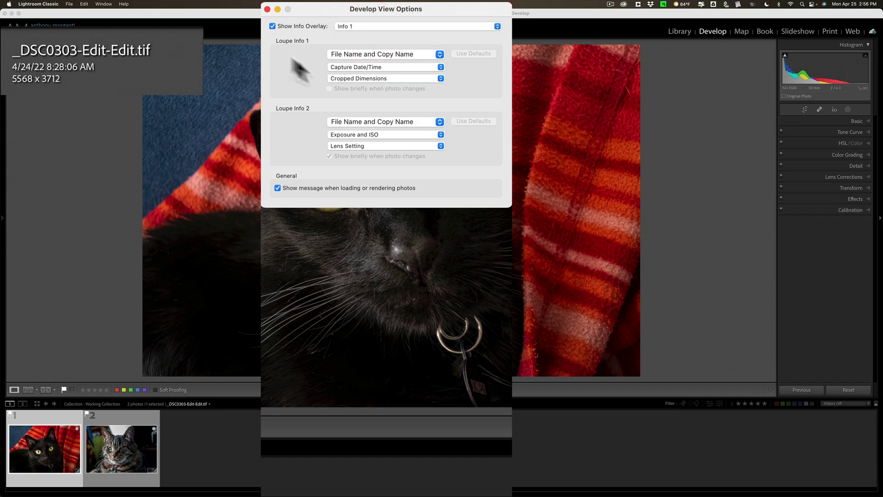
click(271, 26)
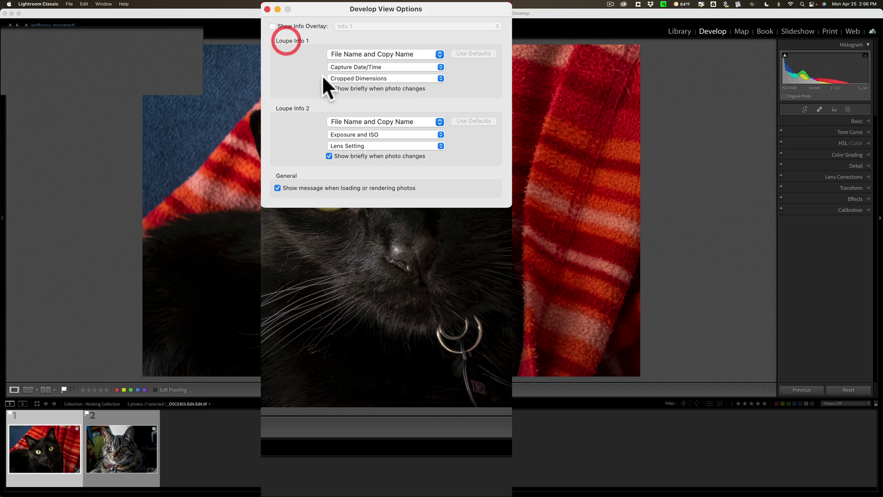
click(272, 26)
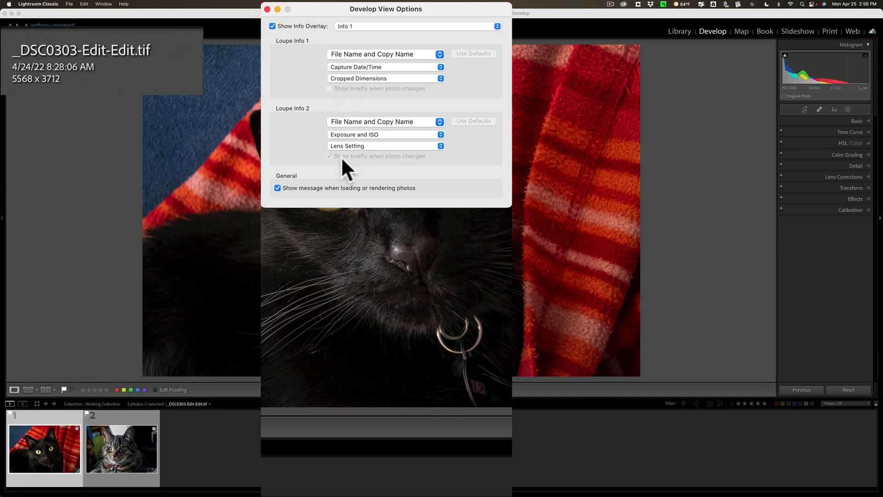
click(273, 25)
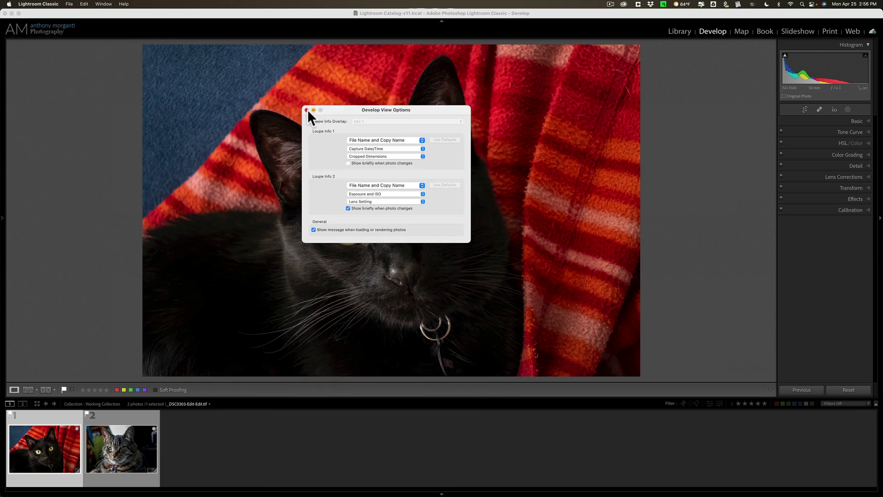
Close Develop View Options and view the tabby cat photo, then the black cat photo
click(306, 110)
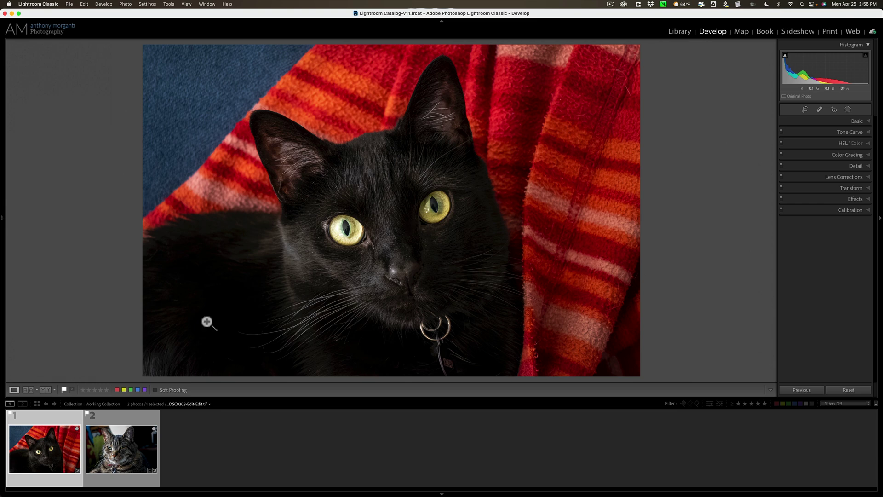
click(124, 460)
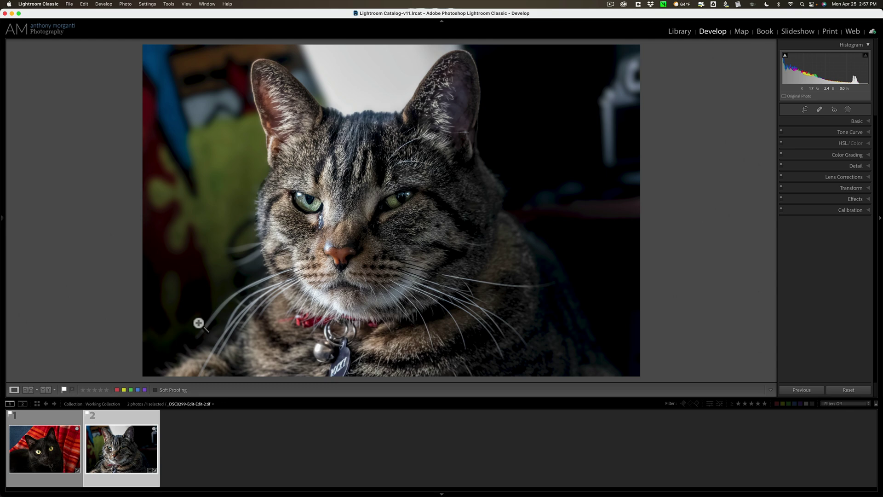
click(33, 453)
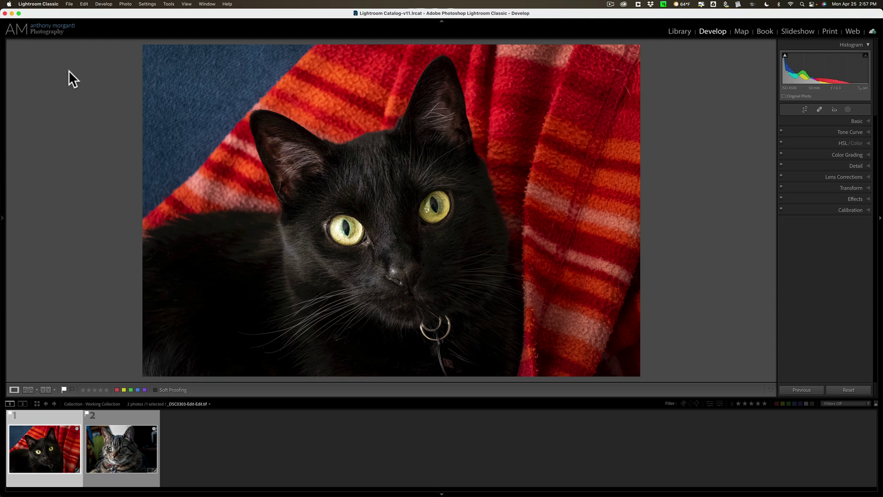
Cycle the info overlay to Info 2 and reopen Develop View Options
key(i)
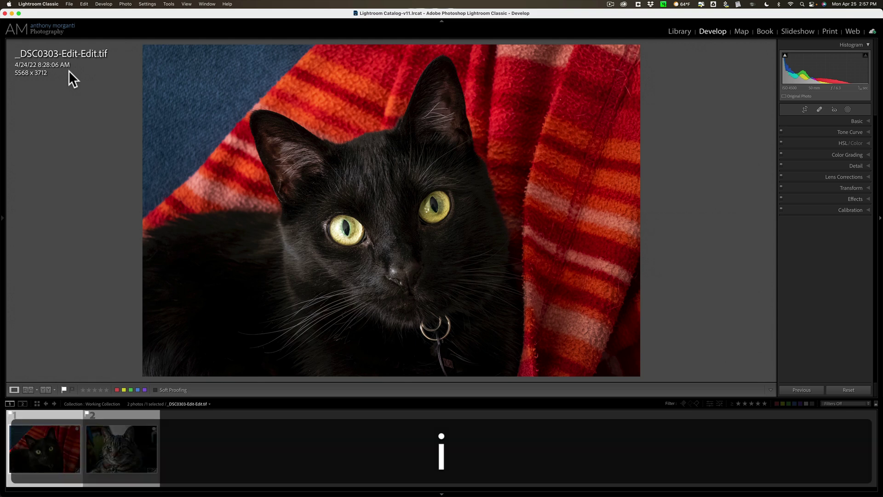
key(i)
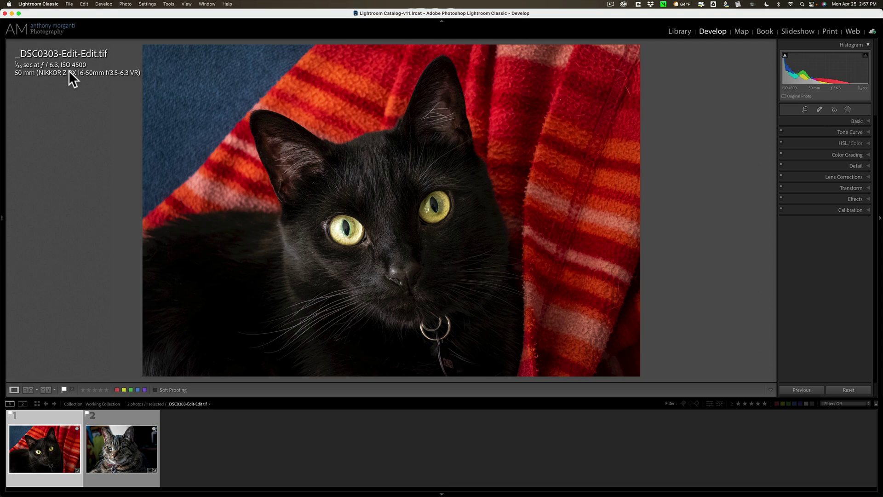
key(super)
Have Loupe Info 1 show briefly on photo change, re-enable the Info 1 overlay, and close the dialog
key(super+j)
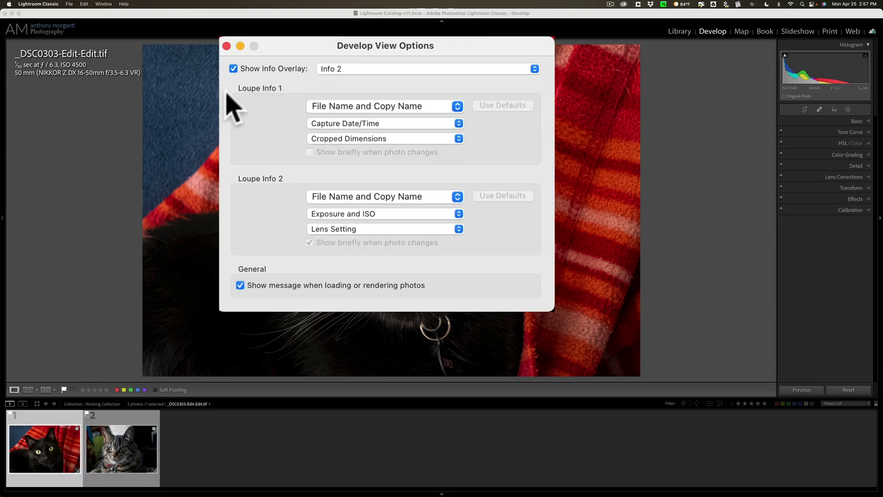
click(233, 69)
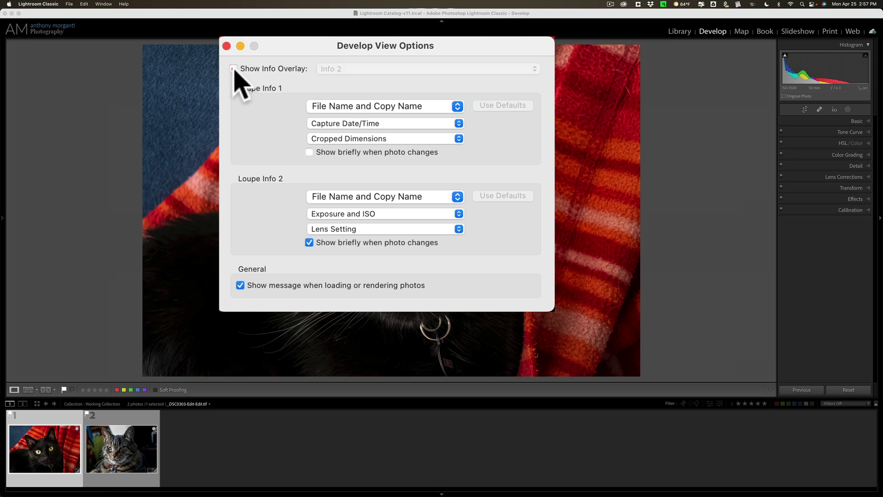
click(309, 242)
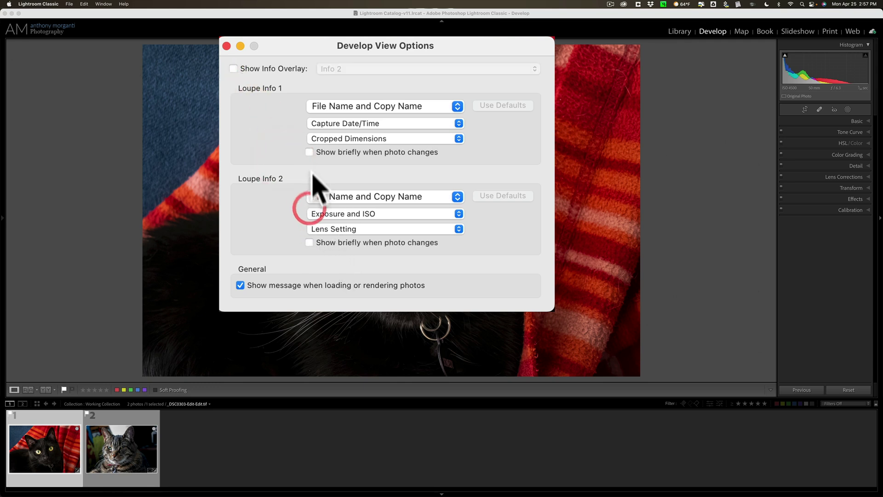
click(308, 152)
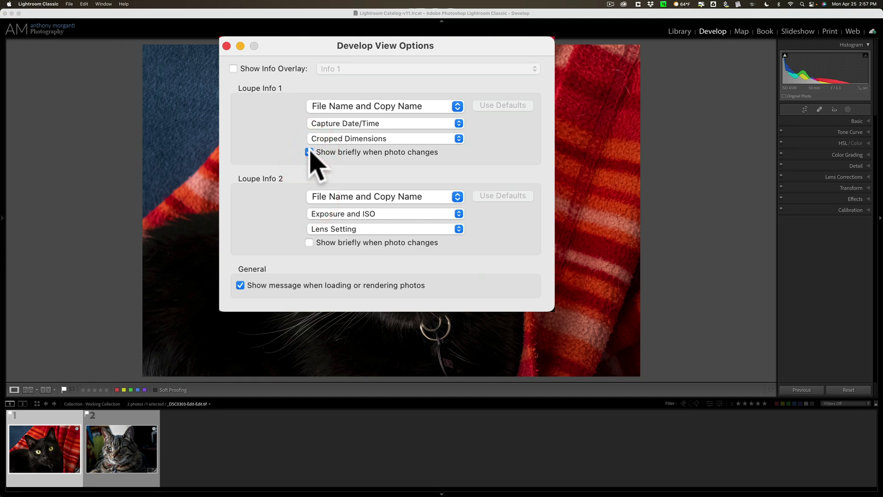
click(309, 242)
click(309, 151)
click(309, 242)
click(309, 151)
click(233, 69)
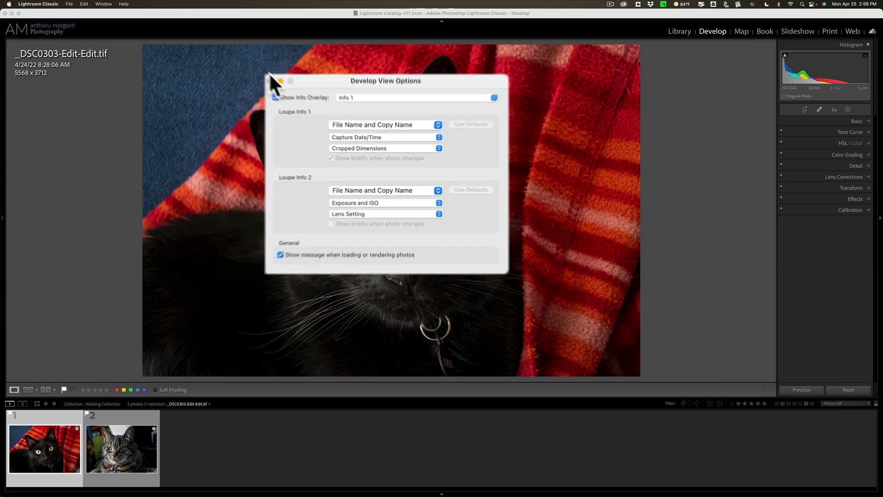
click(307, 110)
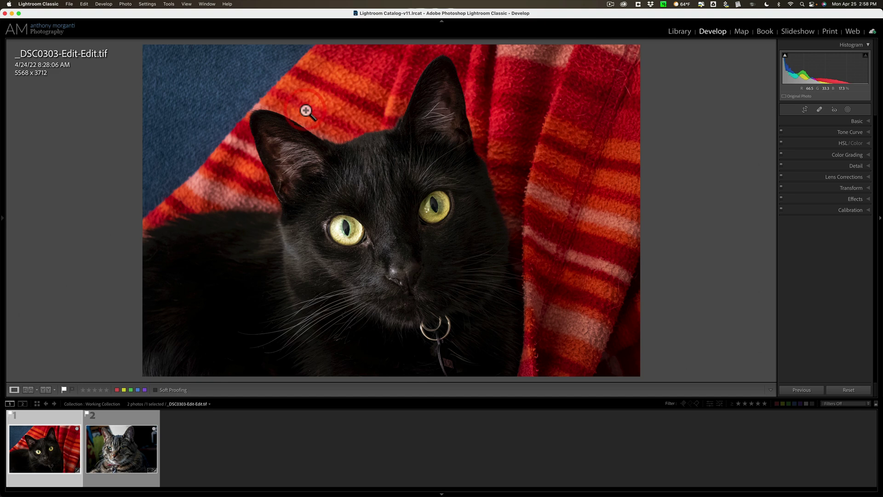